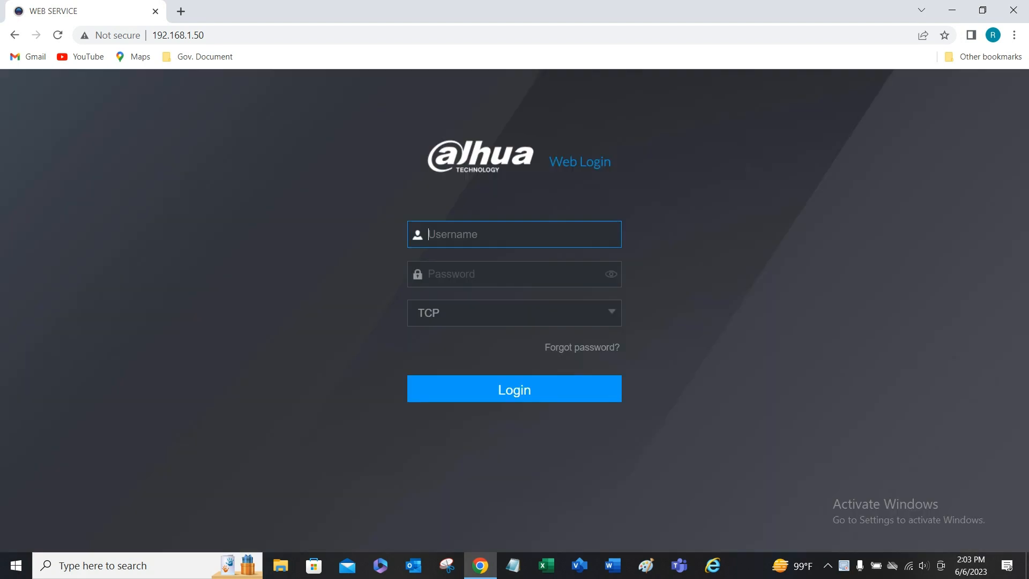
# Step: Log in to the NVR with the admin account and its password
pyautogui.write('admin')
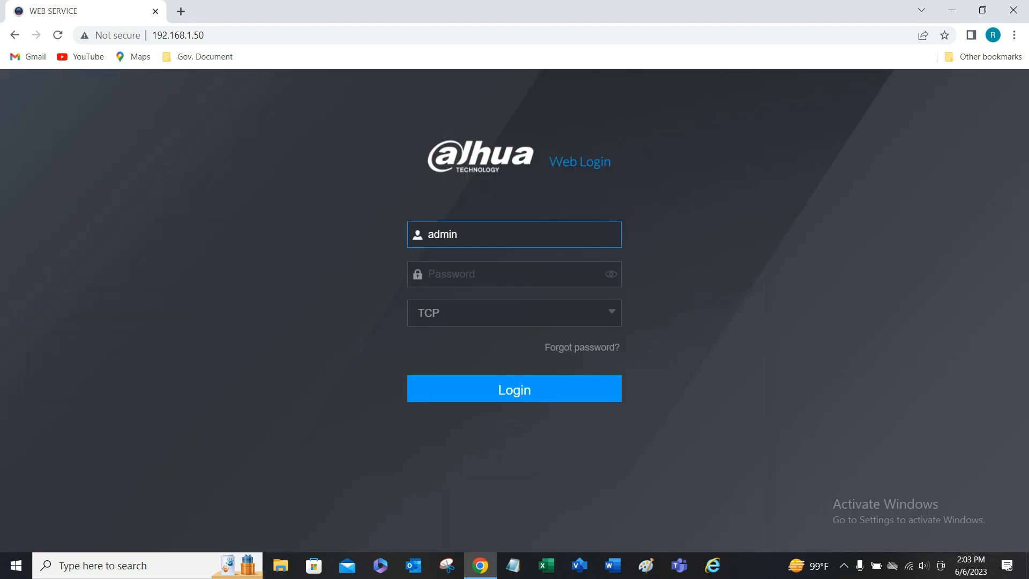
pyautogui.press('Tab')
pyautogui.write('****')
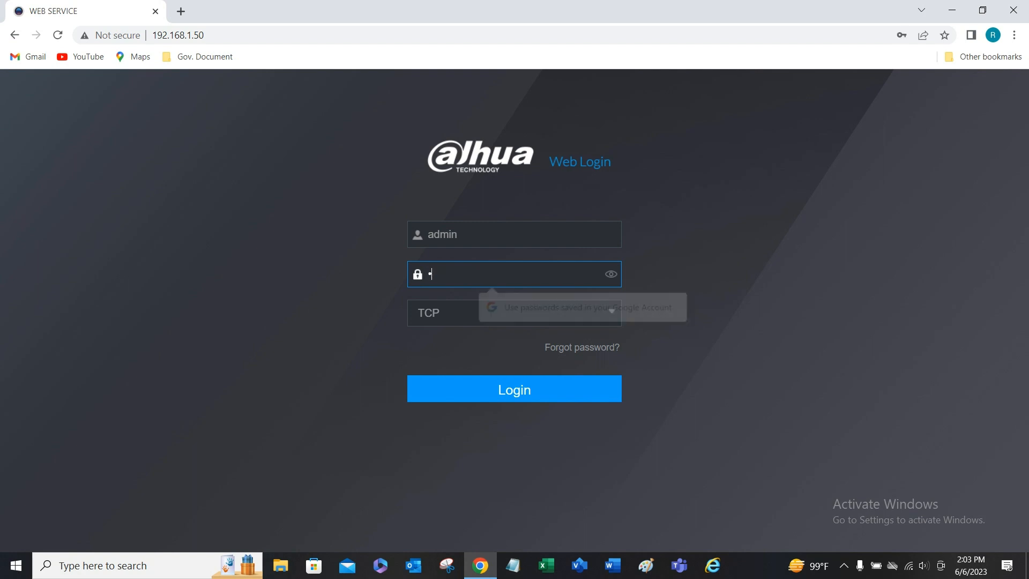
pyautogui.write('******')
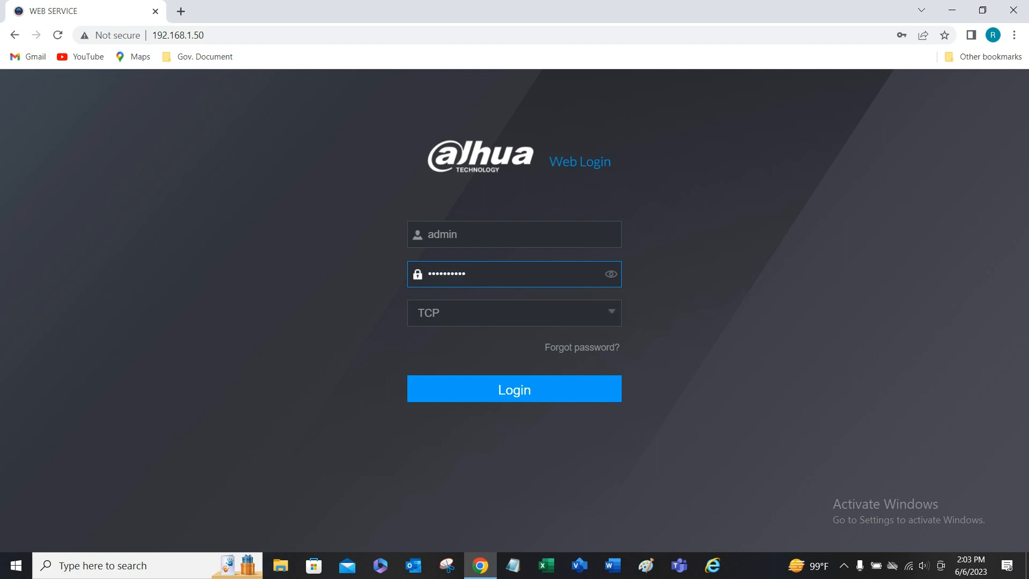
pyautogui.press('Return')
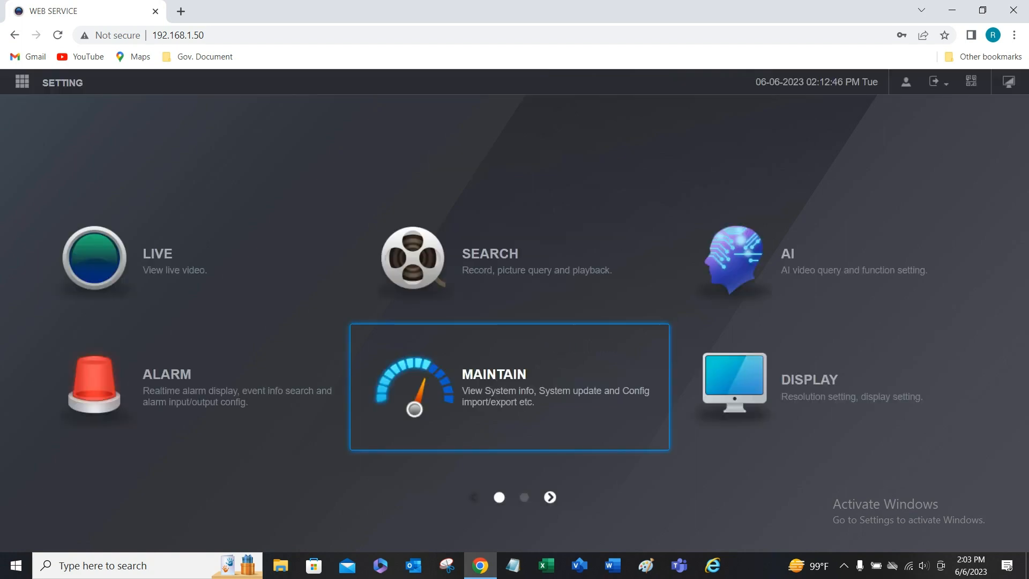
# Step: Go to Setting > Camera and run Search Device to list network cameras, including 192.168.1.63
pyautogui.click(63, 83)
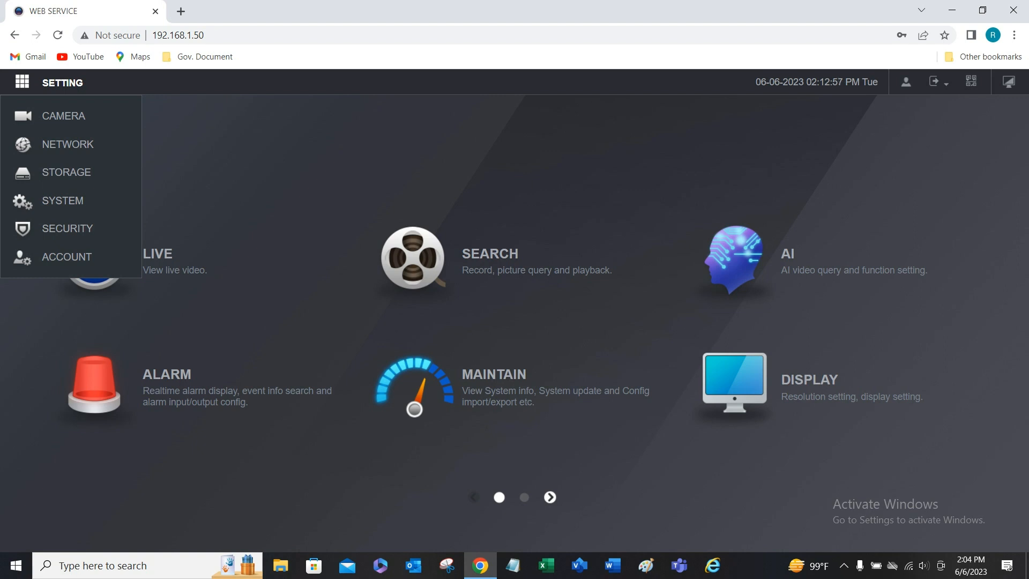
pyautogui.click(64, 117)
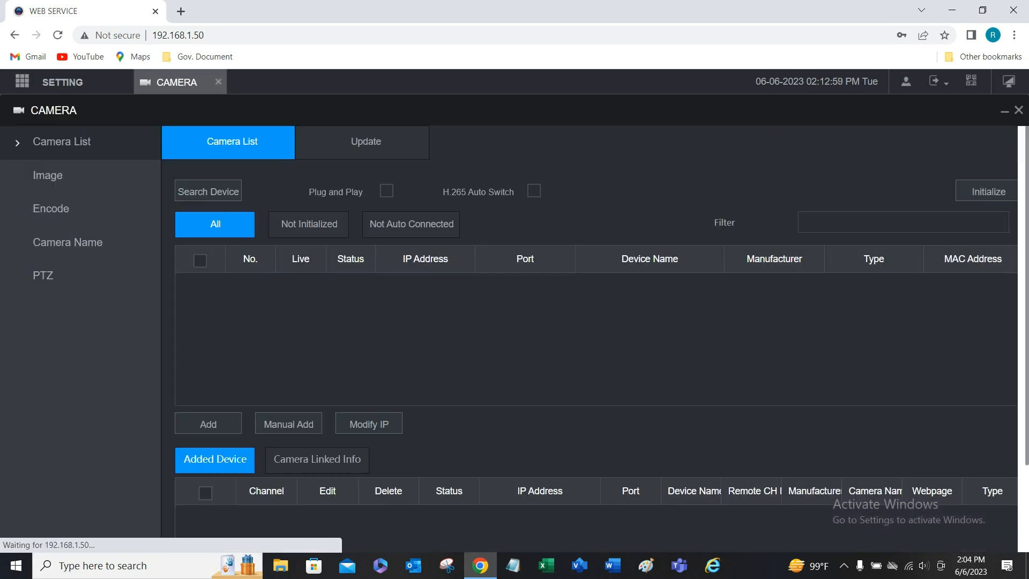
pyautogui.scroll(-3, 595, 244)
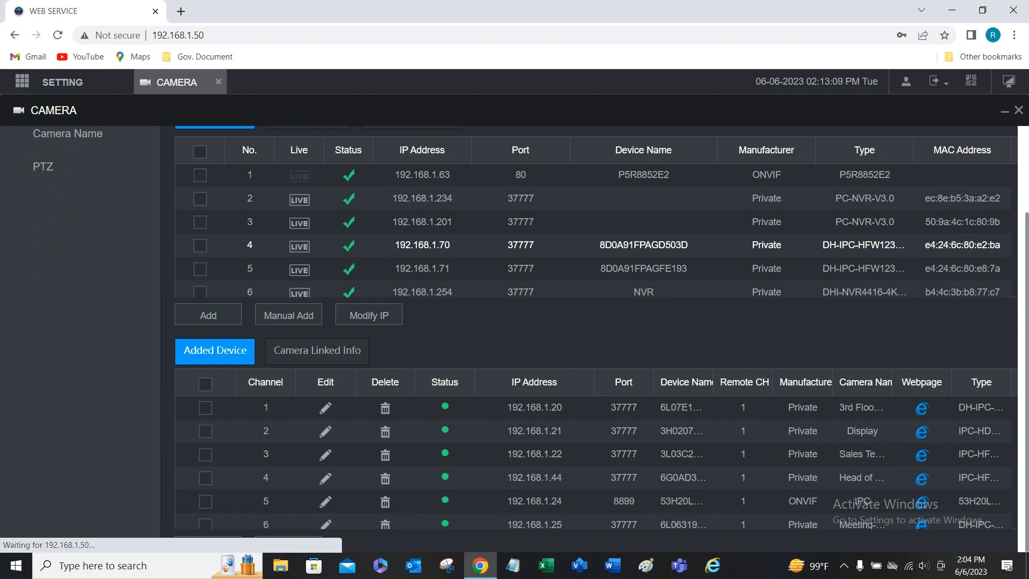
pyautogui.scroll(1, 643, 245)
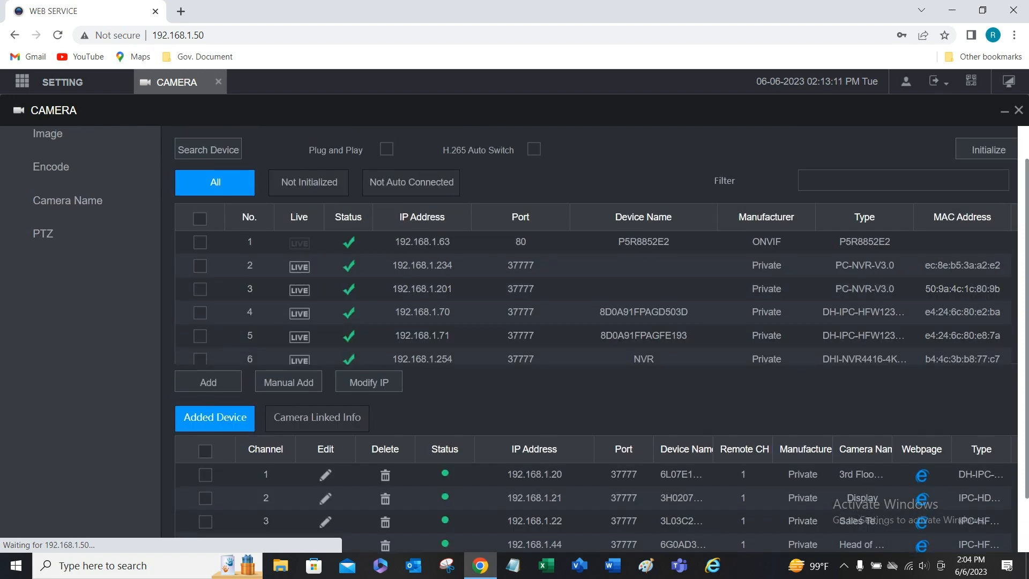
pyautogui.click(207, 149)
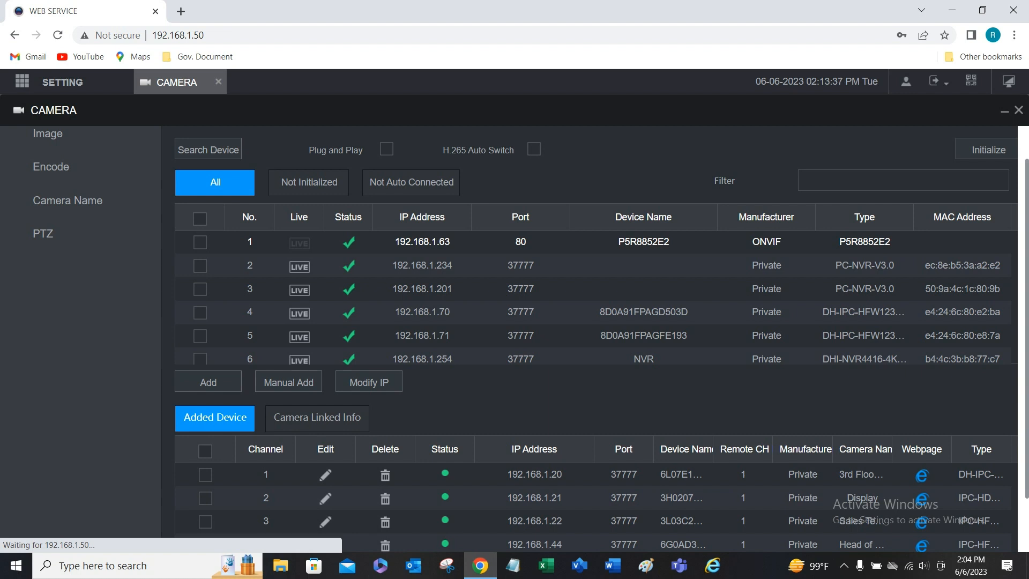
pyautogui.scroll(-1, 596, 282)
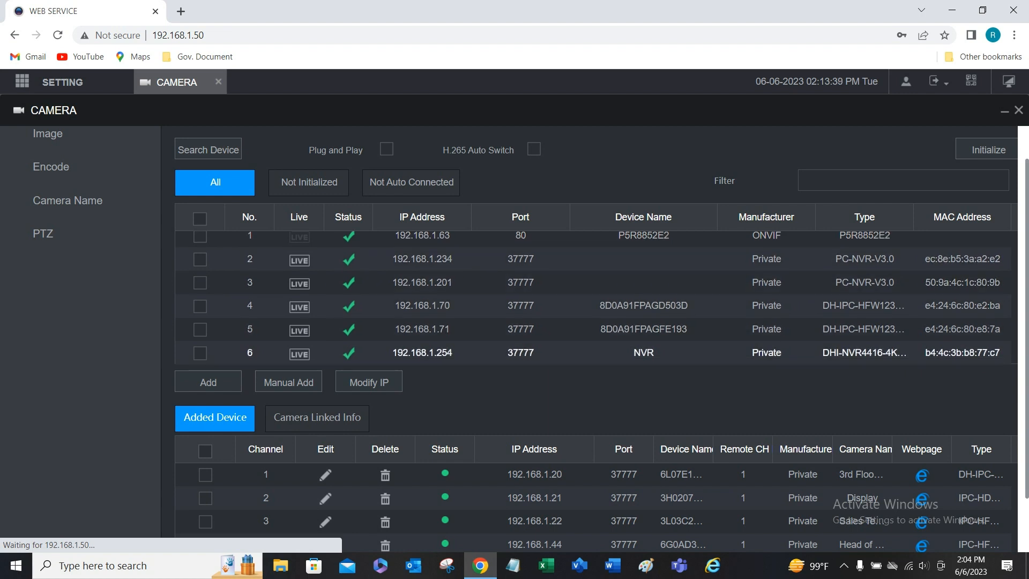
# Step: Open the Manual Add form from the Camera List page
pyautogui.click(289, 382)
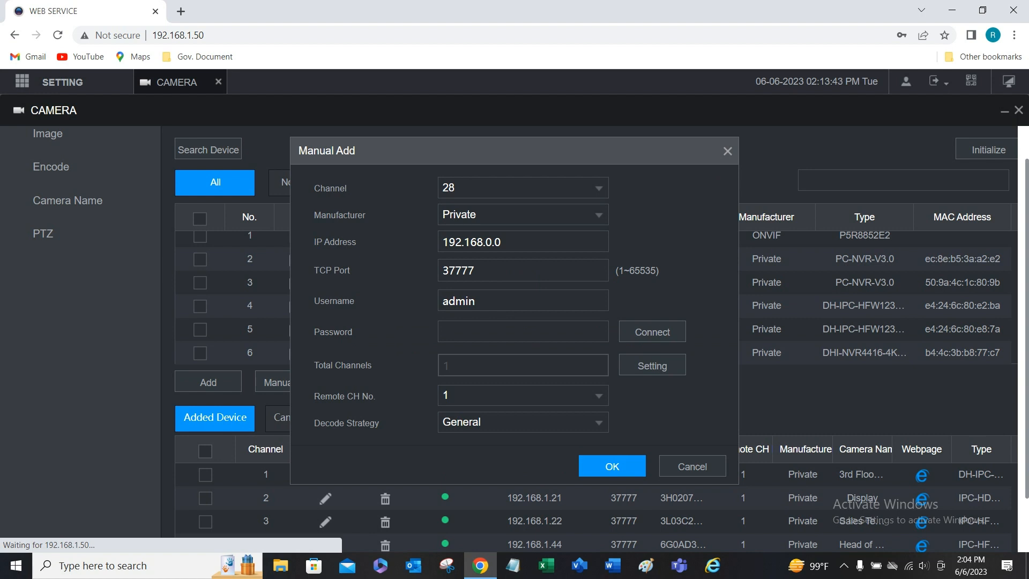
pyautogui.click(727, 151)
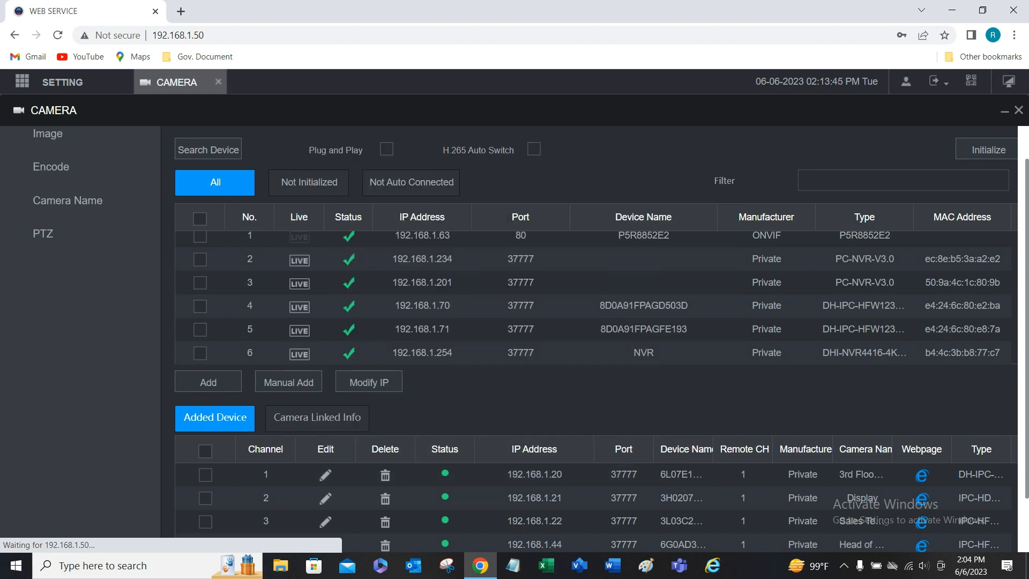
pyautogui.scroll(1, 593, 297)
pyautogui.scroll(1, 593, 289)
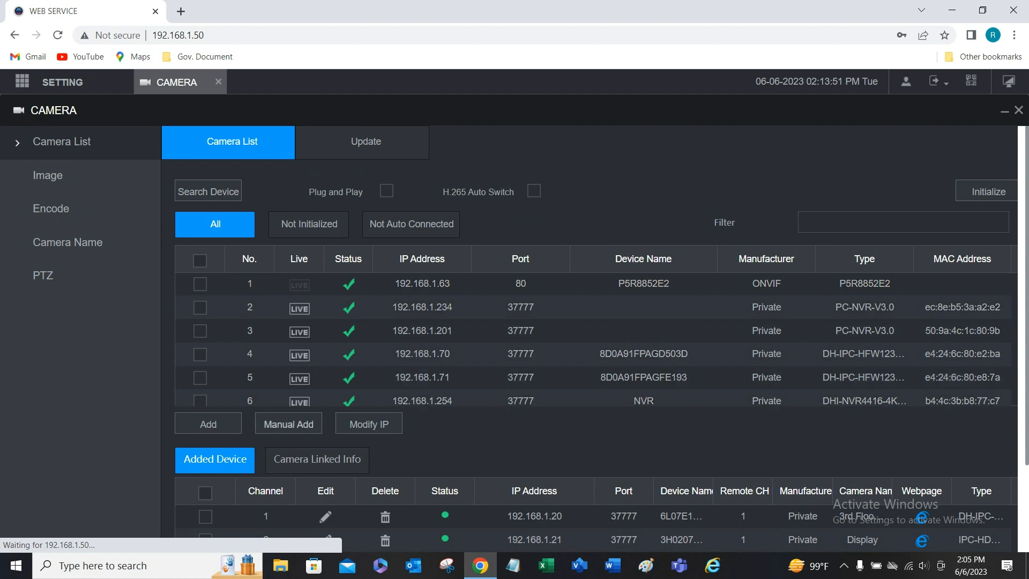
pyautogui.click(288, 424)
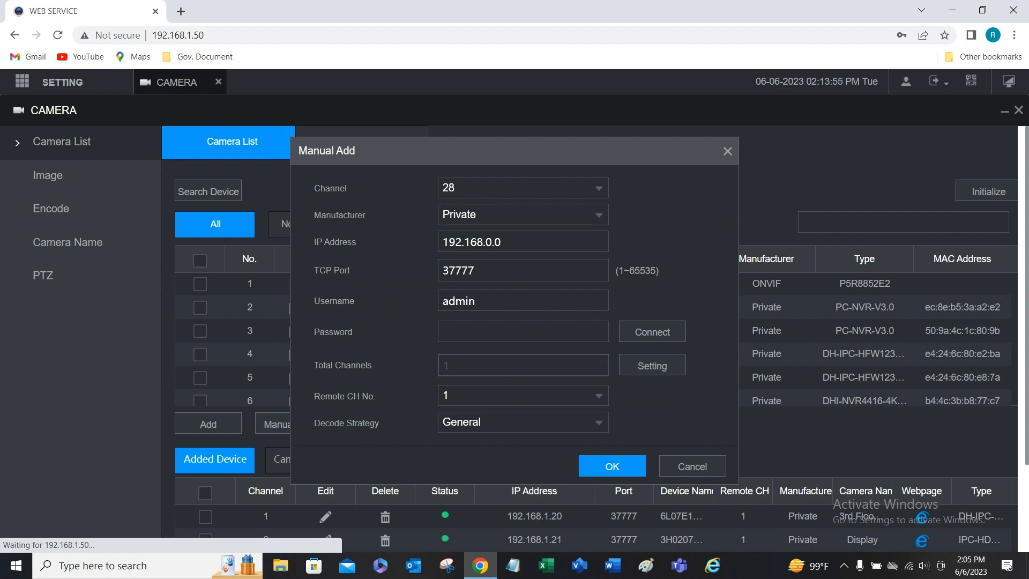
# Step: Keep channel 28, set the IP address to 192.168.1.63, and leave manufacturer Private
pyautogui.click(598, 188)
pyautogui.click(598, 189)
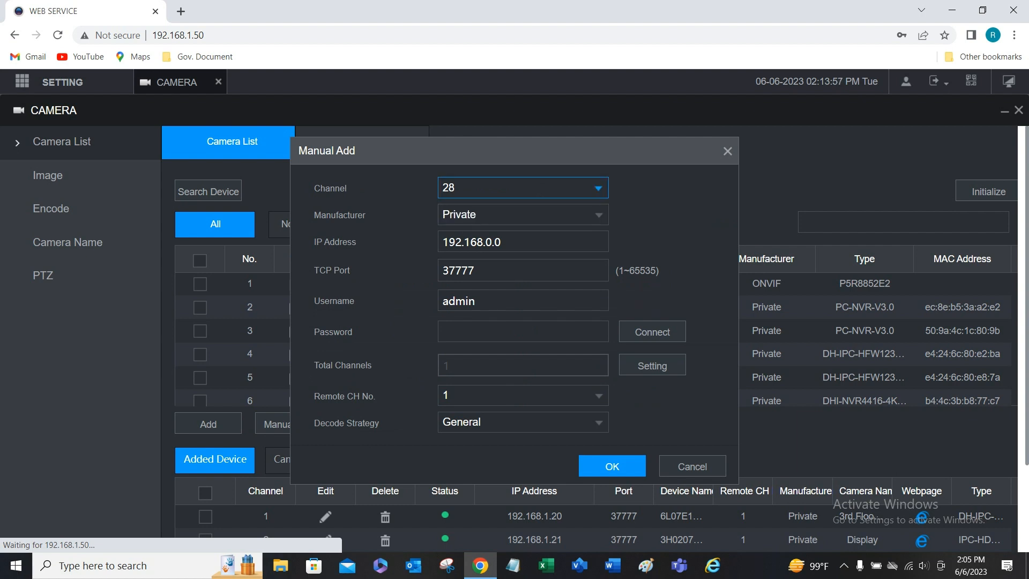
pyautogui.click(502, 242)
pyautogui.press('BackSpace')
pyautogui.press('BackSpace')
pyautogui.press('BackSpace')
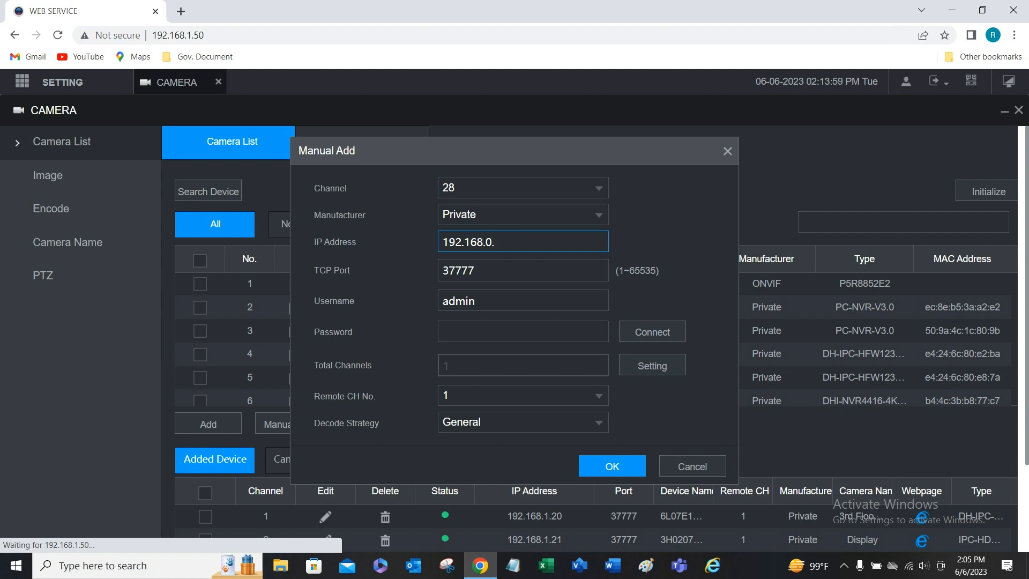
pyautogui.write('1.63')
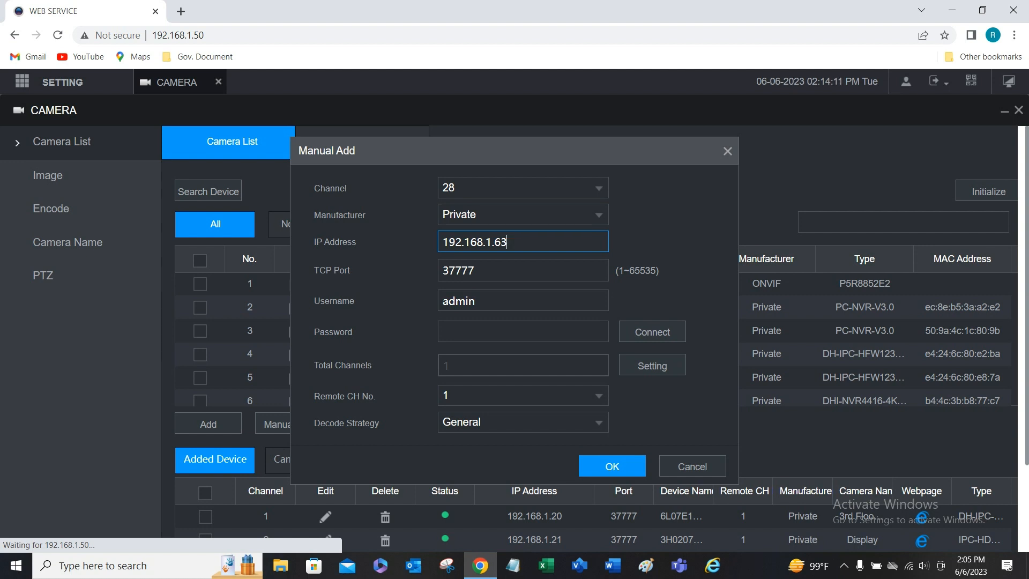
pyautogui.click(599, 215)
pyautogui.click(598, 215)
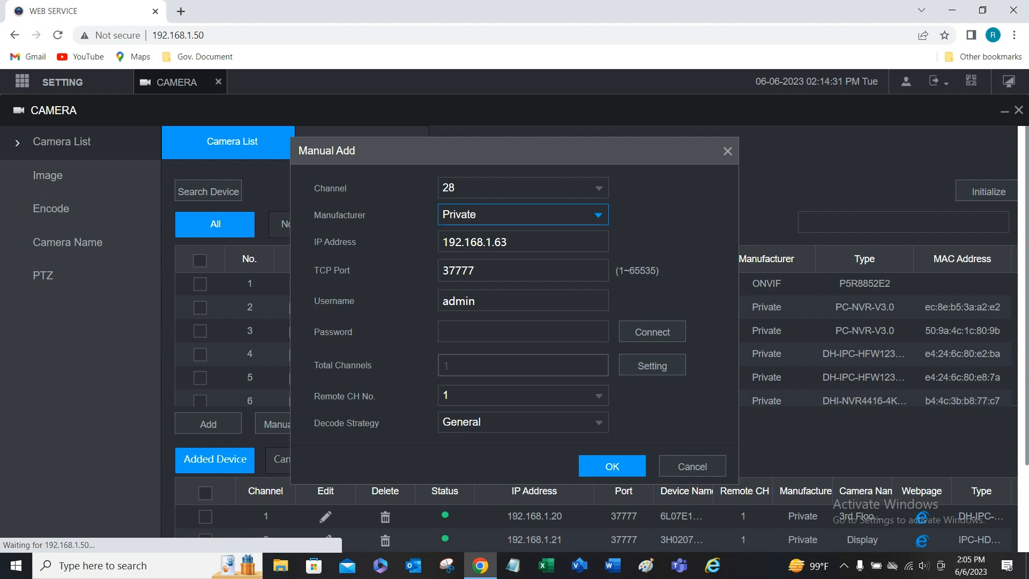
# Step: Change the Manual Add manufacturer from Private to ONVIF, passing through Panasonic first
pyautogui.click(598, 215)
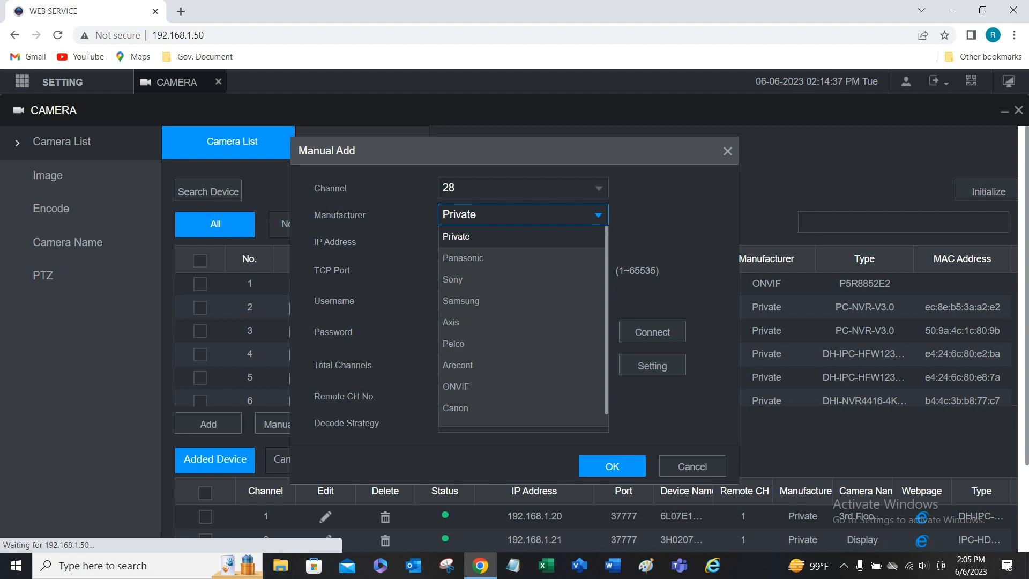
pyautogui.click(598, 215)
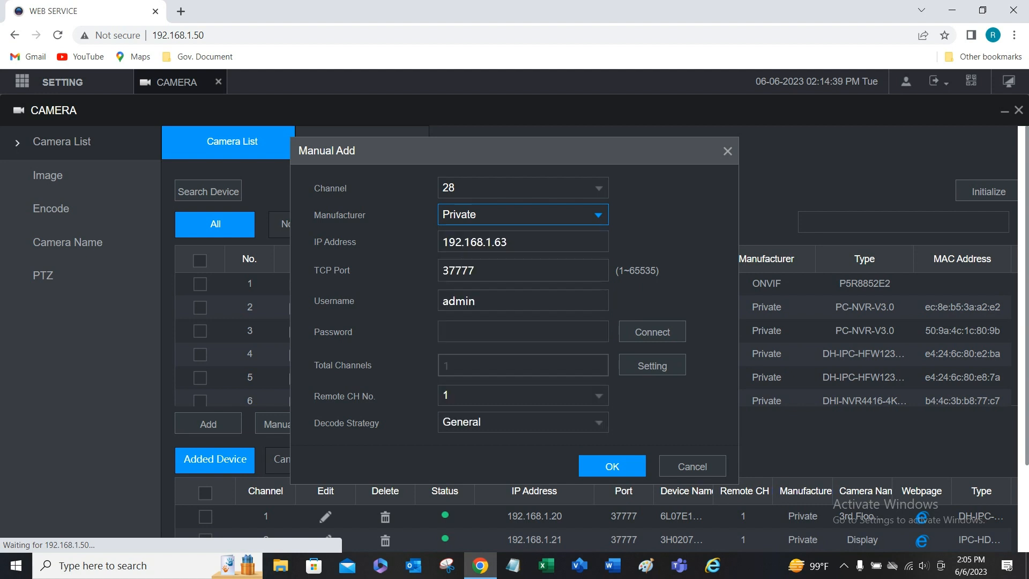
pyautogui.click(598, 215)
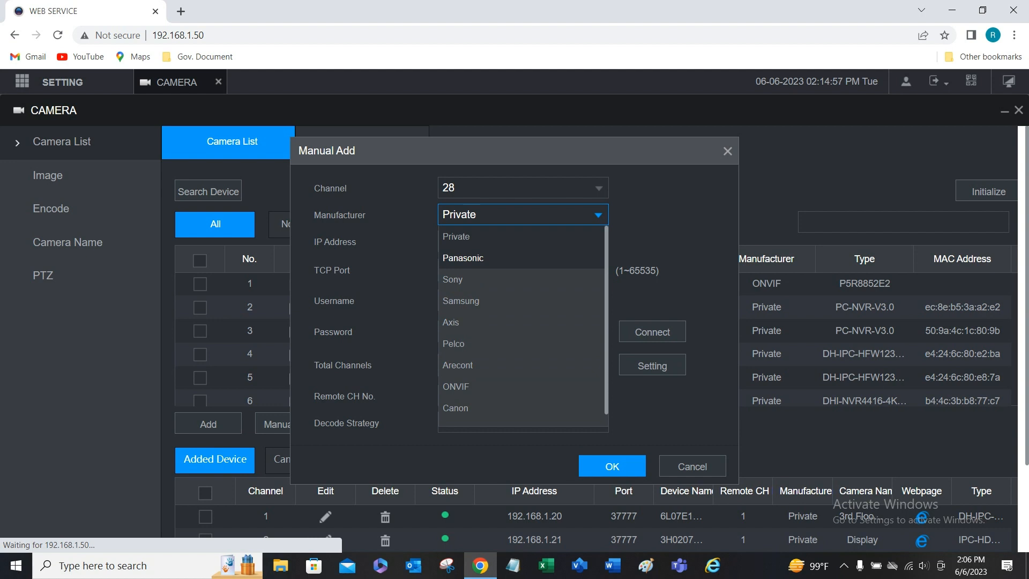
pyautogui.click(463, 258)
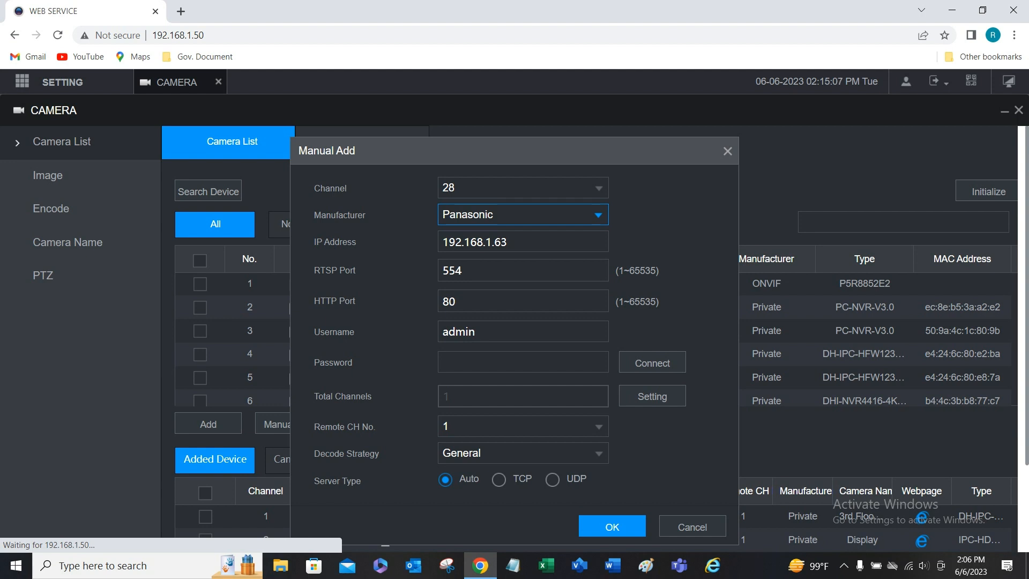
pyautogui.click(523, 214)
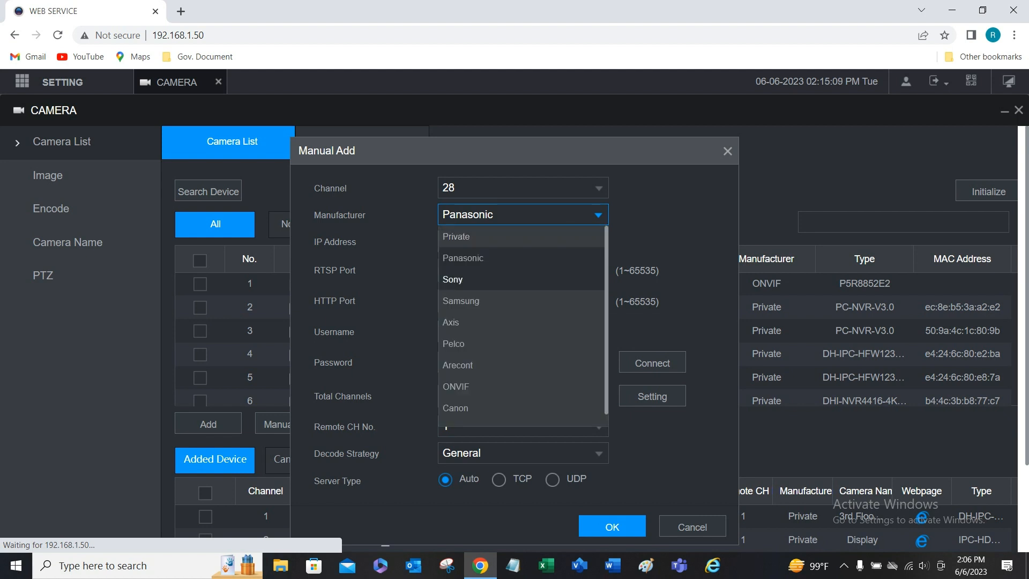
pyautogui.click(483, 386)
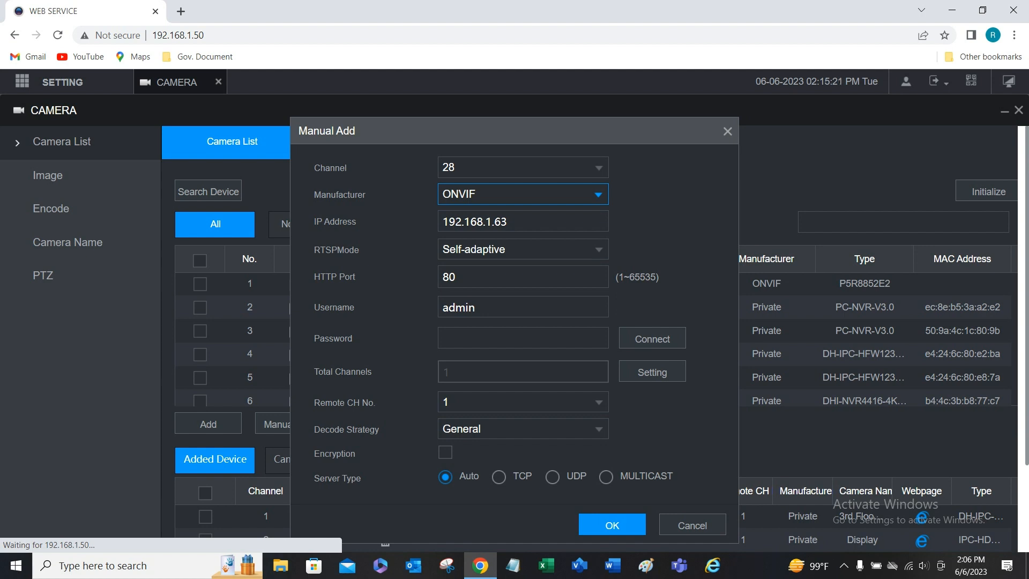
# Step: Keep HTTP port 80, enter the camera password, connect, and confirm with OK
pyautogui.doubleClick(449, 277)
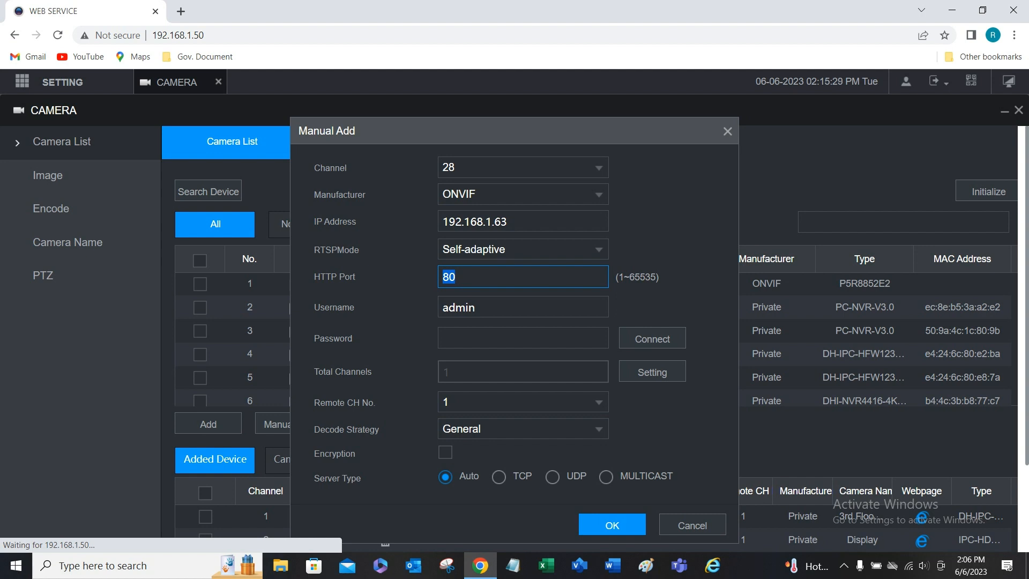
pyautogui.click(456, 277)
pyautogui.click(522, 338)
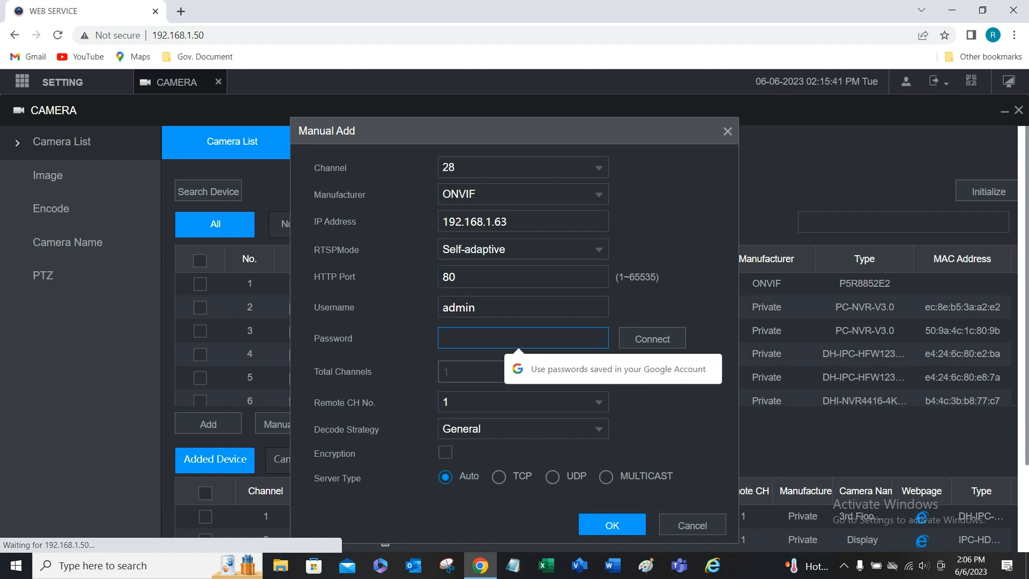
pyautogui.write('••')
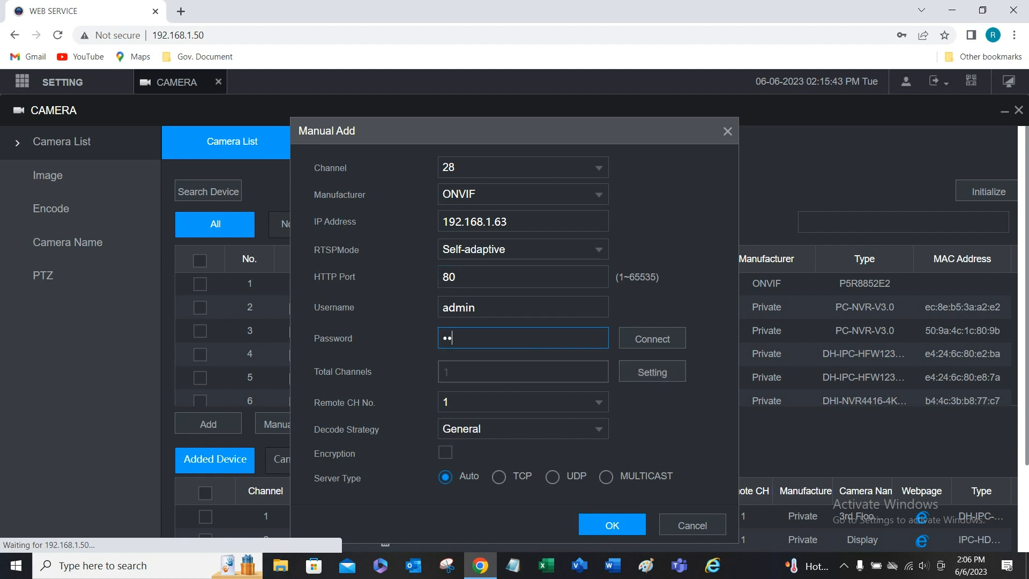
pyautogui.press('BackSpace')
pyautogui.press('BackSpace')
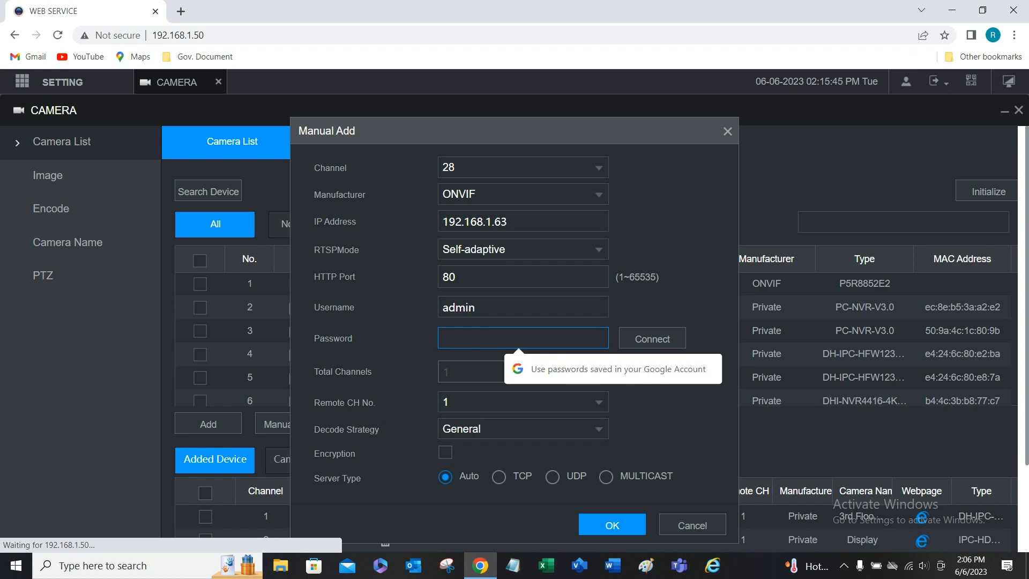
pyautogui.write('•••')
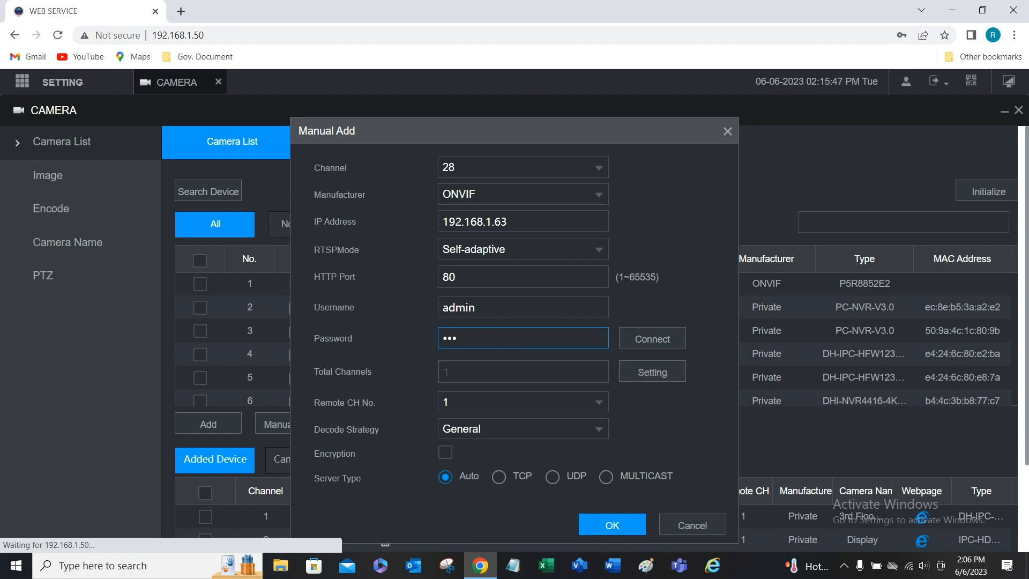
pyautogui.write('•••••')
pyautogui.click(652, 339)
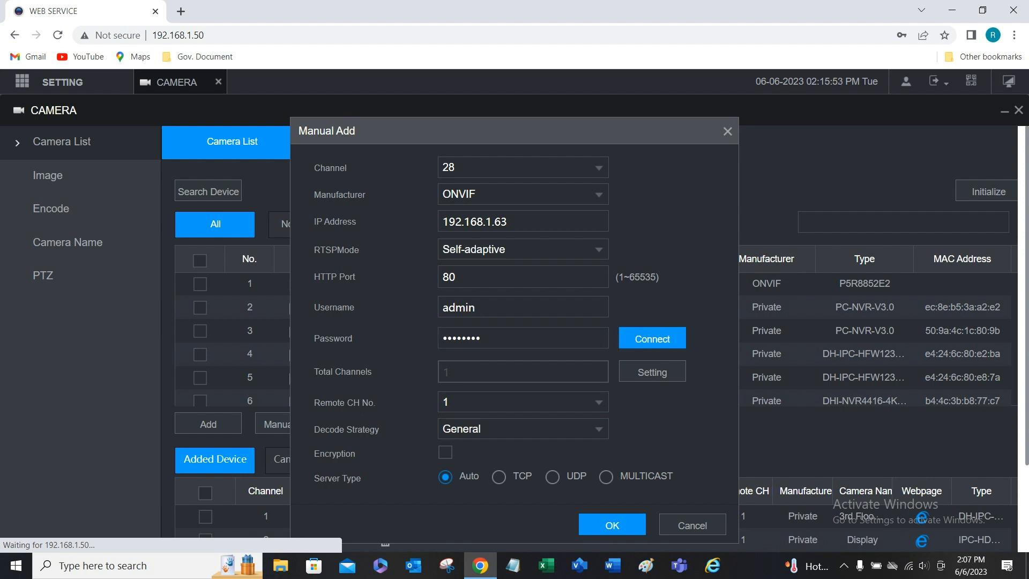
pyautogui.click(612, 526)
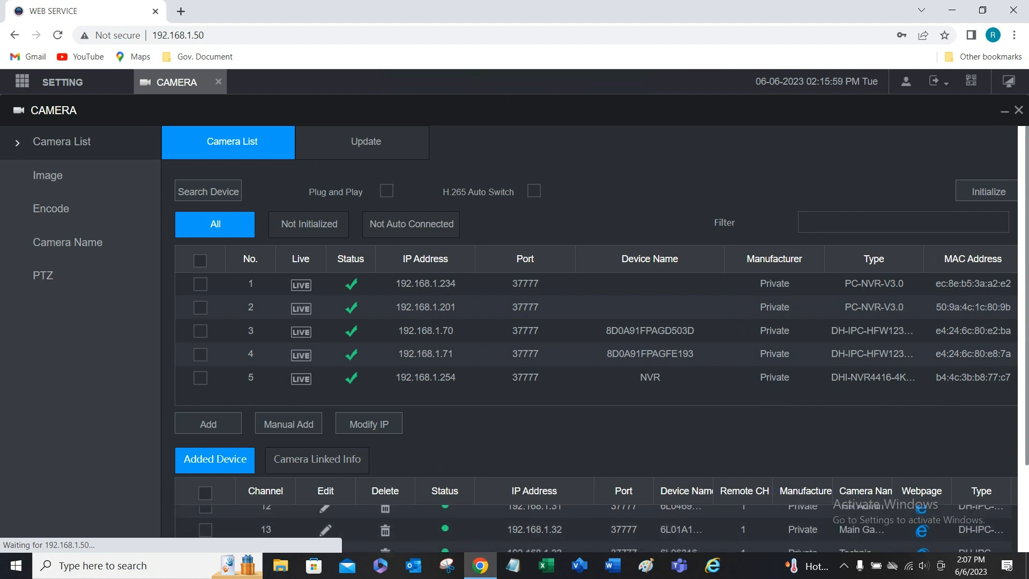
# Step: Scroll the Added Device table to channel 28, showing ONVIF camera 192.168.1.63 online on port 80
pyautogui.scroll(-2, 589, 447)
pyautogui.scroll(-1, 589, 447)
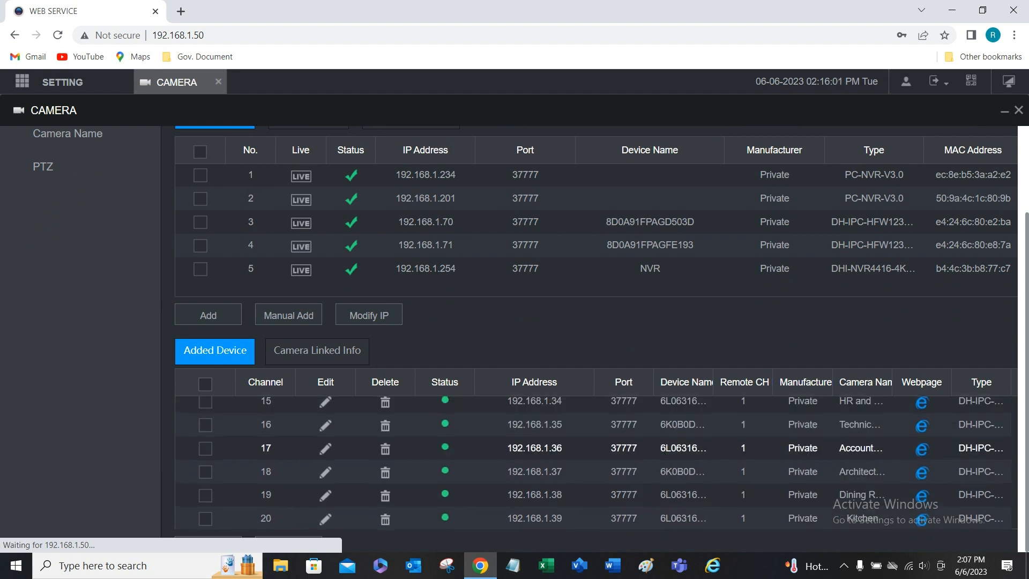
pyautogui.scroll(-3, 589, 461)
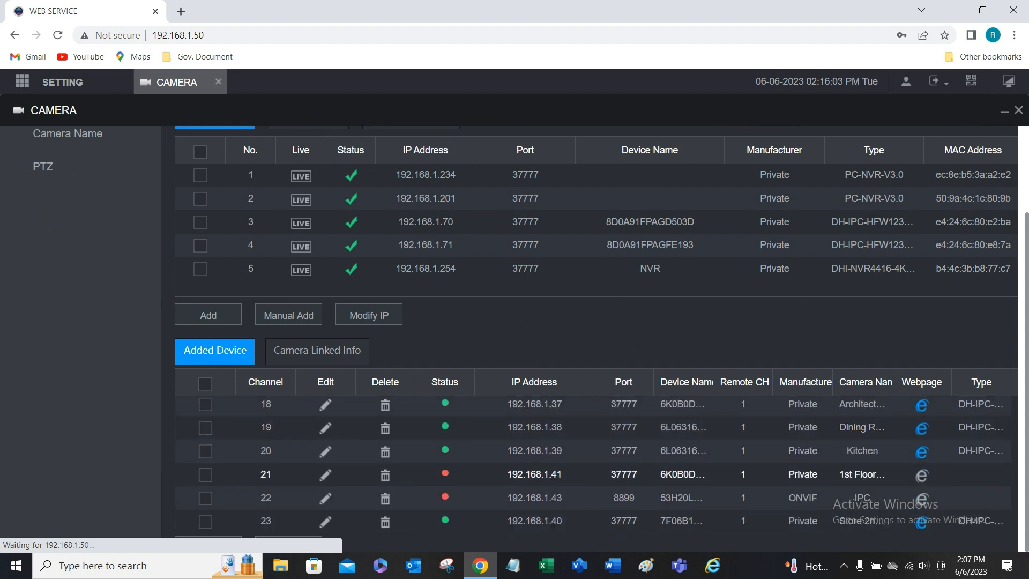
pyautogui.scroll(-6, 589, 475)
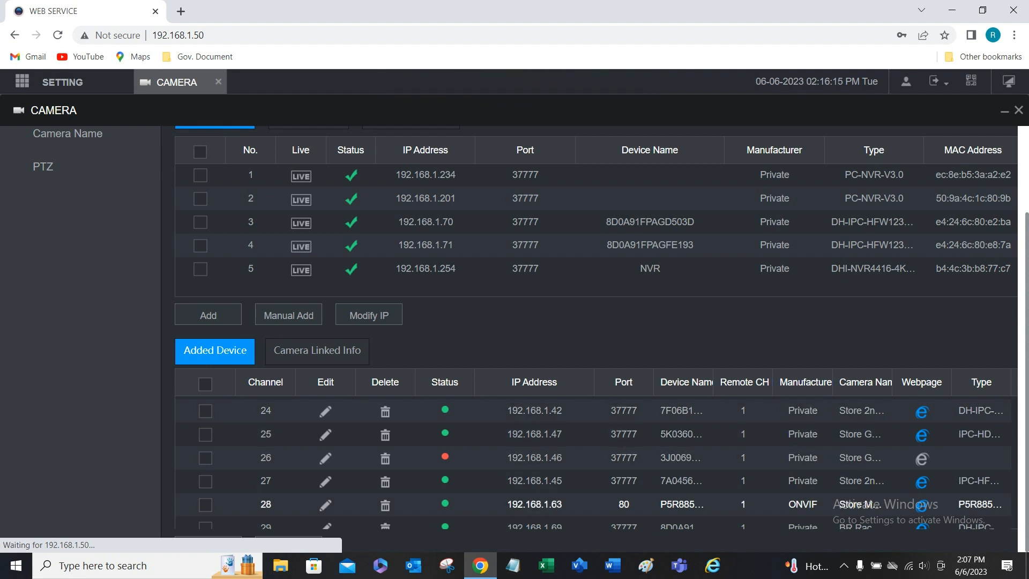
pyautogui.scroll(10, 600, 460)
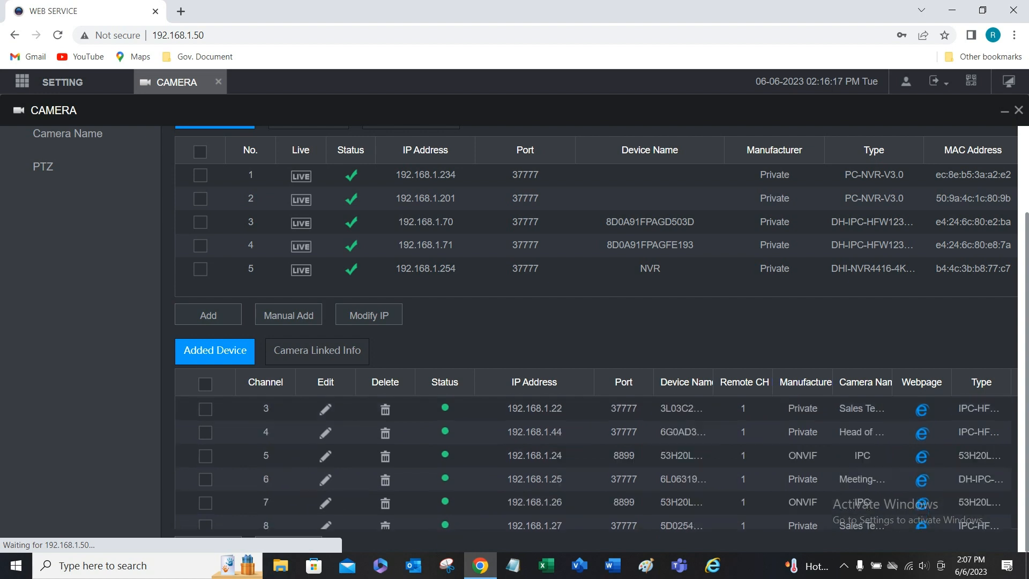
pyautogui.scroll(-6, 536, 460)
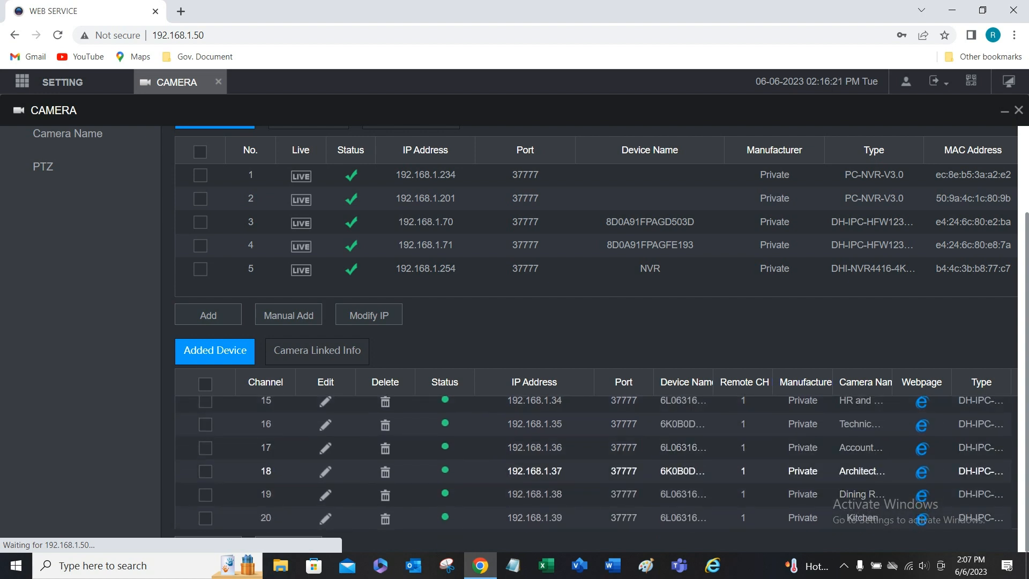
pyautogui.scroll(-3, 536, 460)
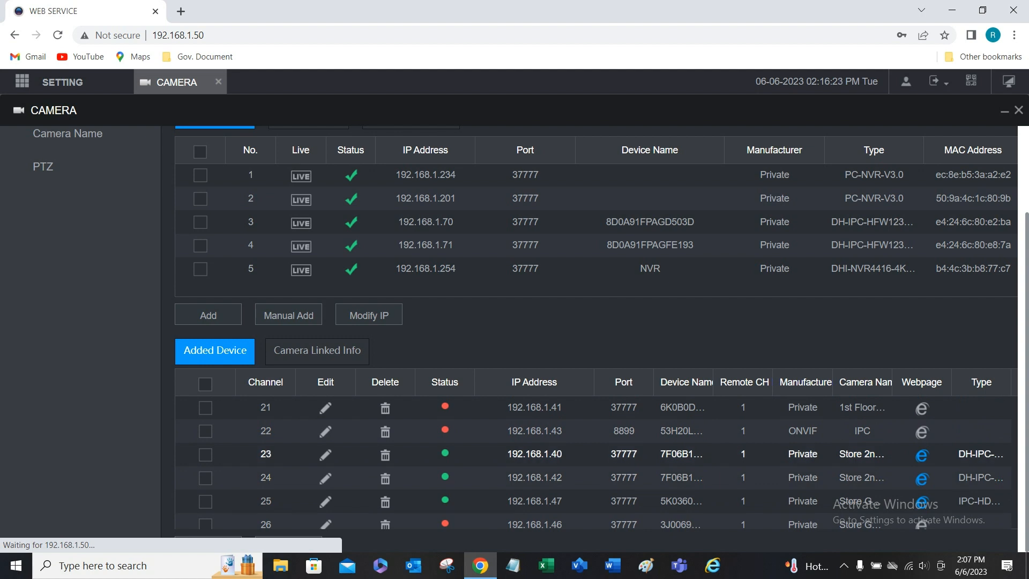
pyautogui.scroll(-3, 536, 458)
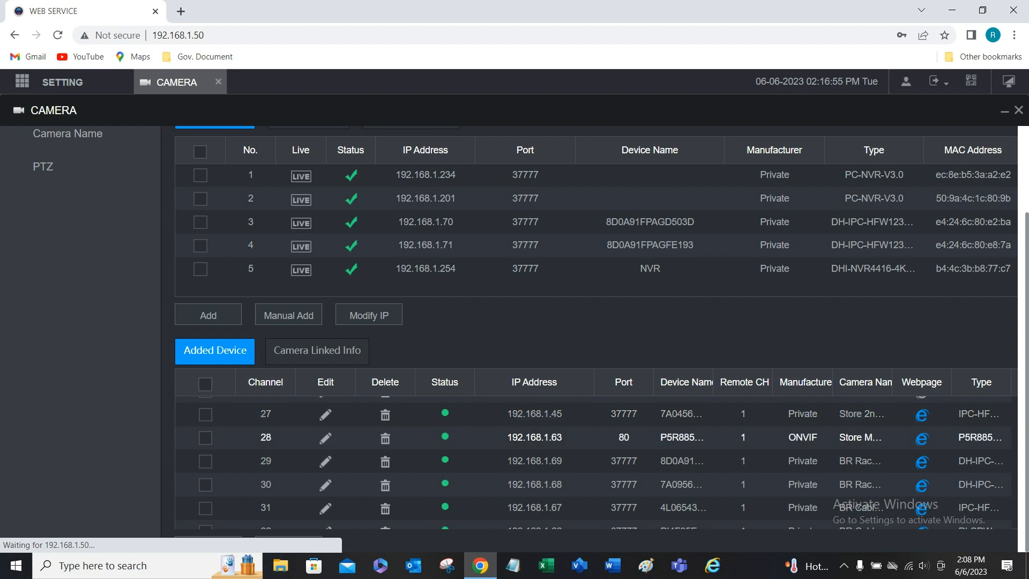
pyautogui.scroll(-1, 600, 485)
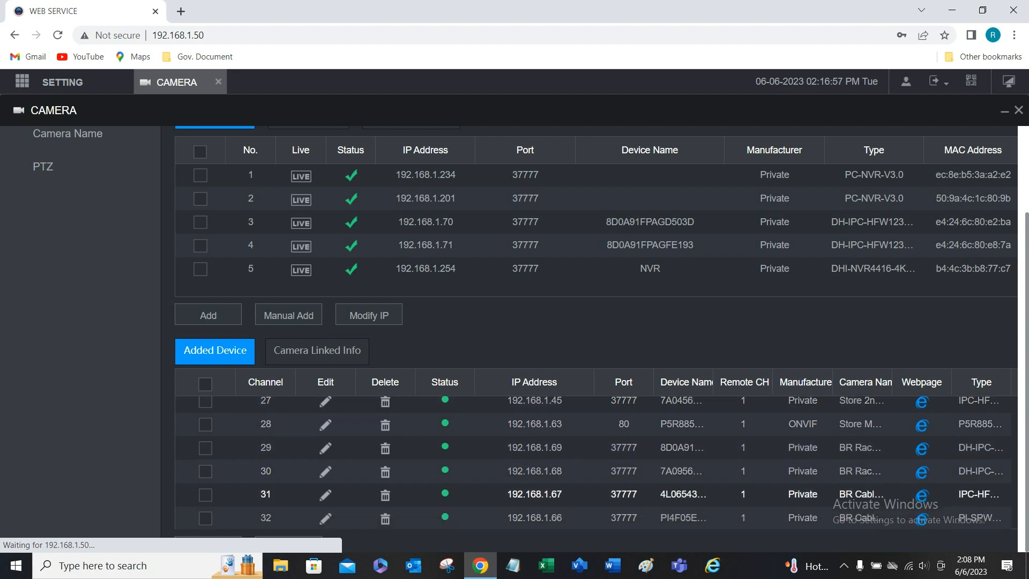